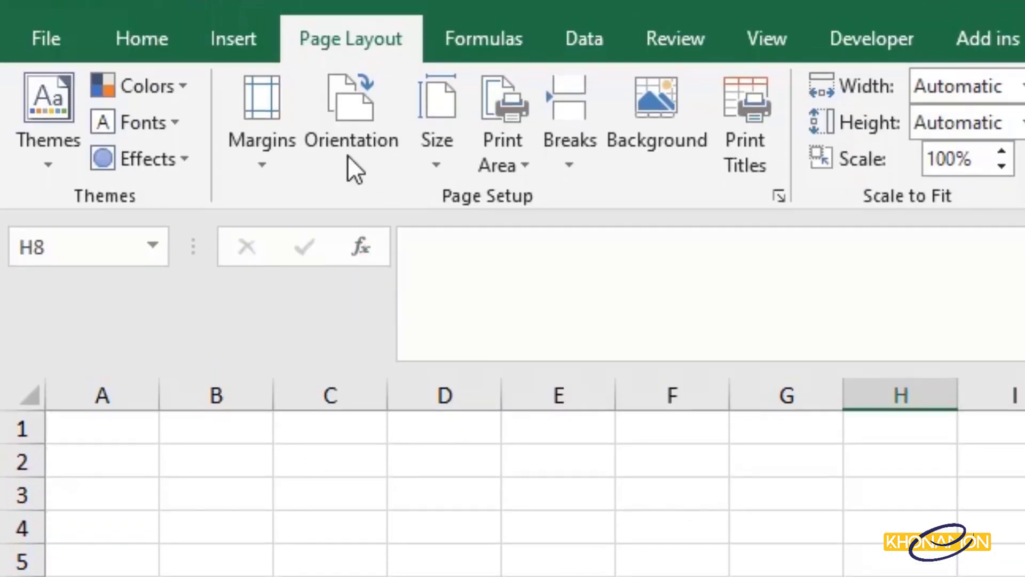
Set the page orientation to Portrait and open the custom margin settings
click(346, 150)
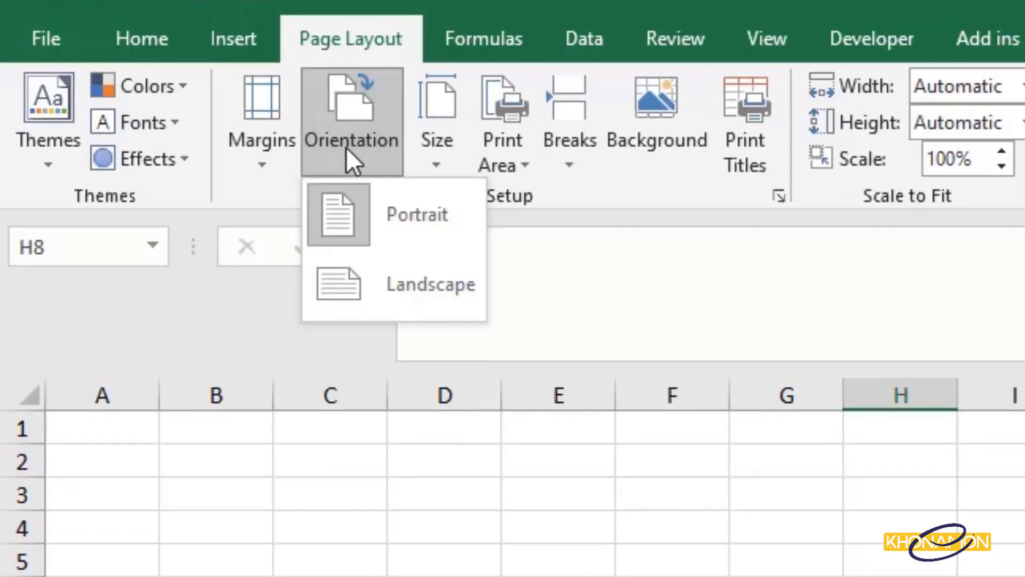
click(419, 239)
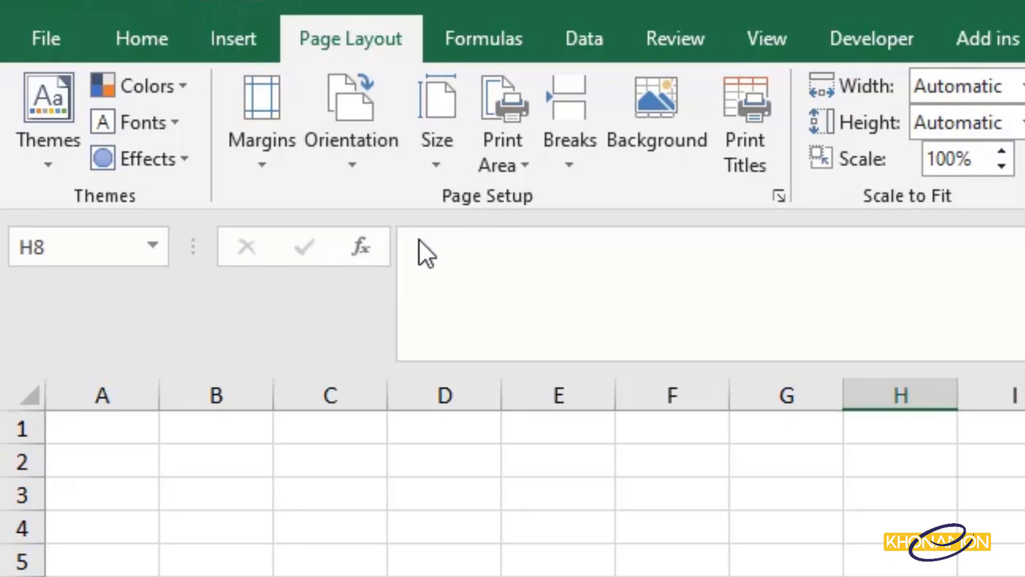
click(277, 148)
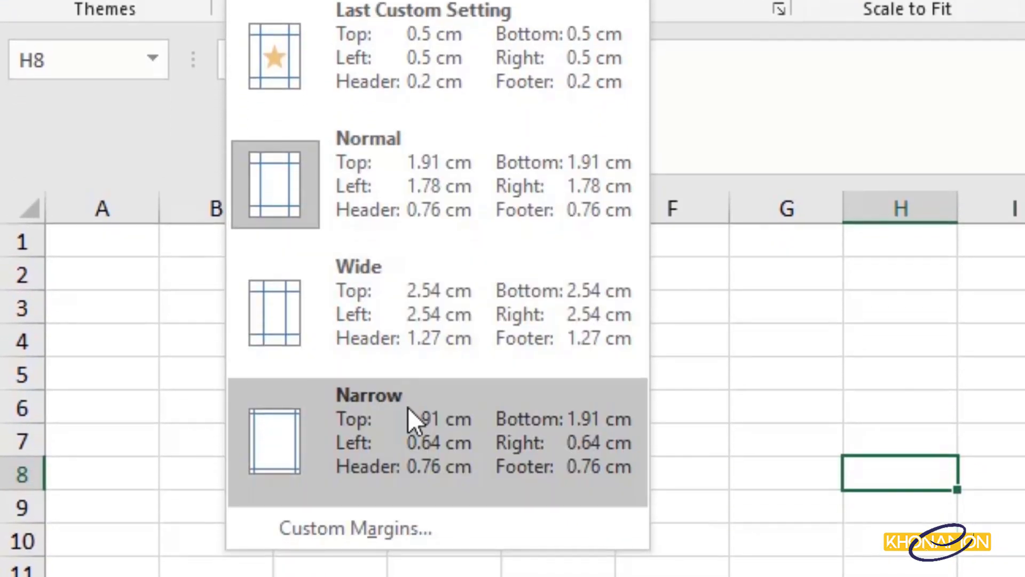
click(407, 532)
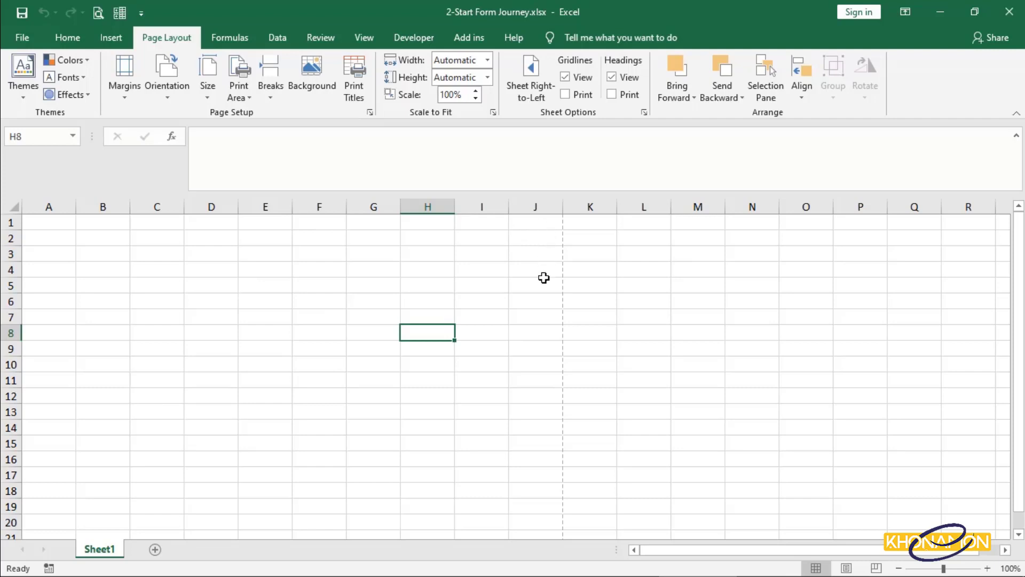
Examine where the page-break lines fall on the empty sheet, moving the selection between cells around G43
scroll(543, 307, down, 13)
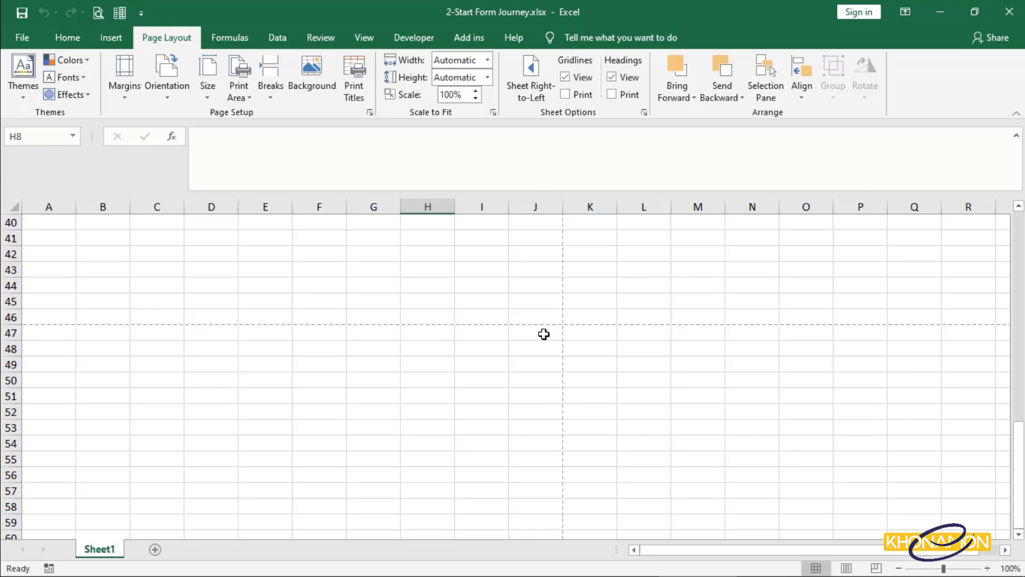
click(376, 270)
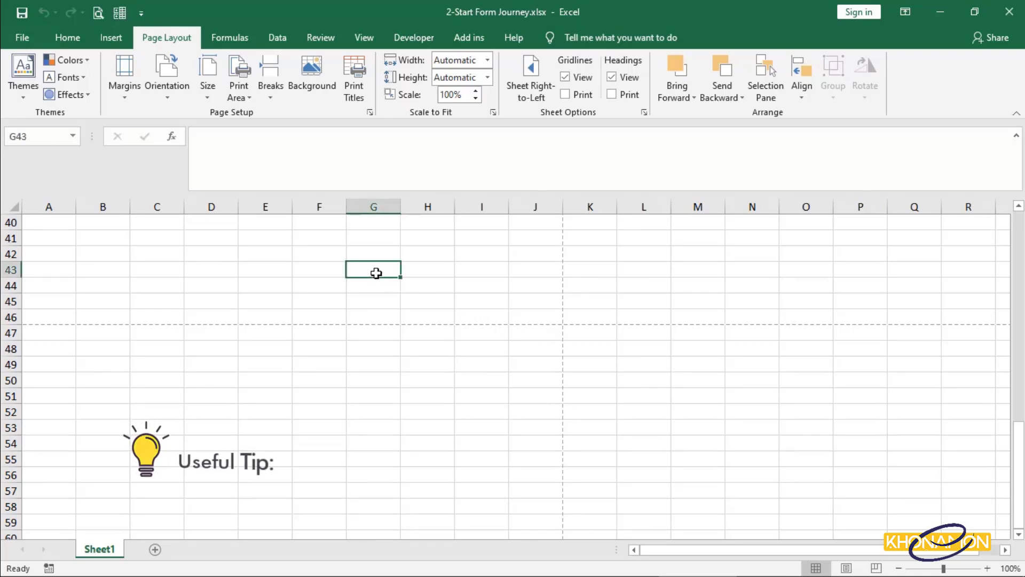
key(Up)
key(Up)
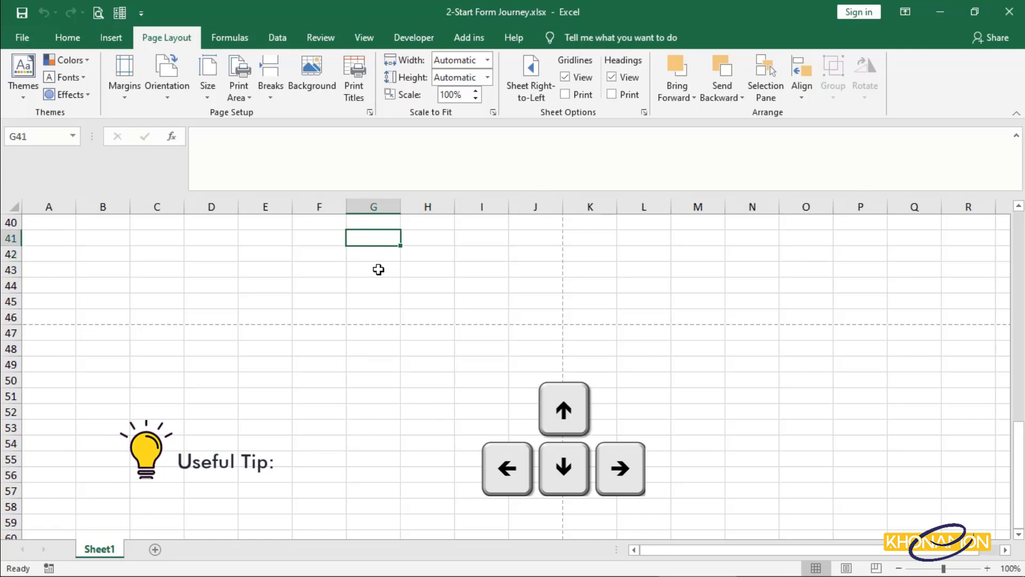
key(Down)
key(Down)
key(Right)
key(Up)
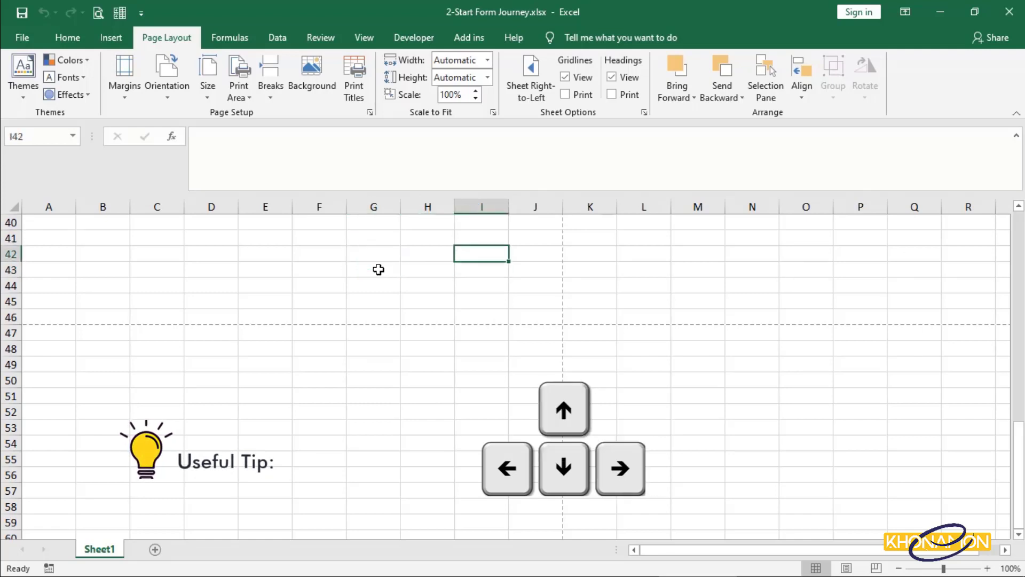
key(Left)
key(Left)
key(Left)
key(Down)
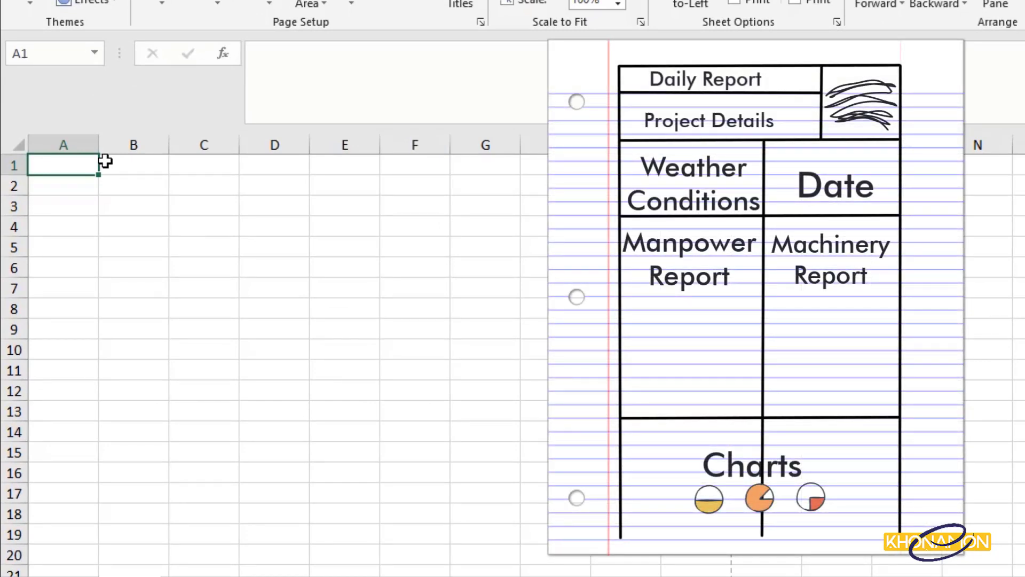
Enter the title "Khonamon Project" in cell A1
text(Kho)
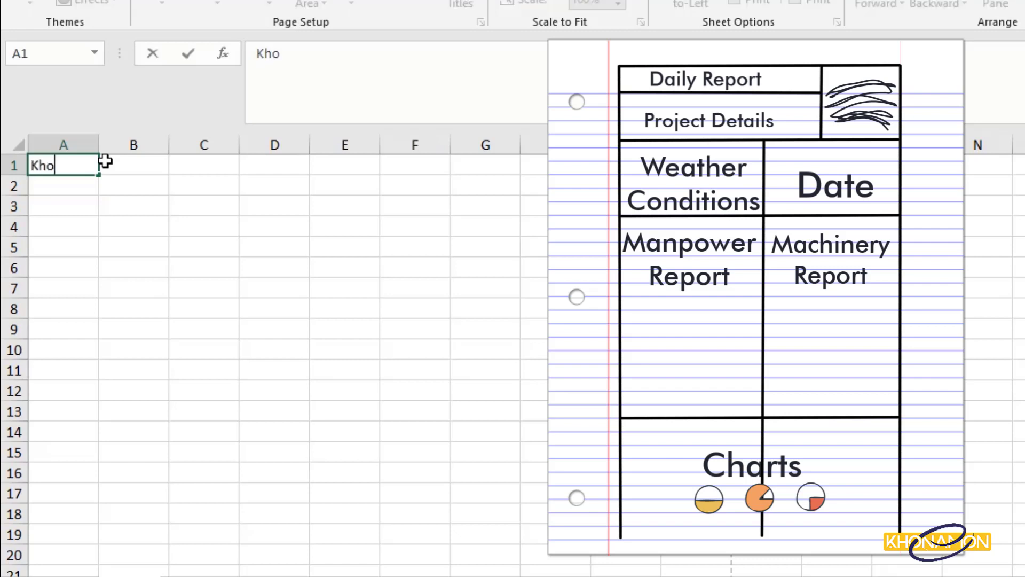
text(namon Project)
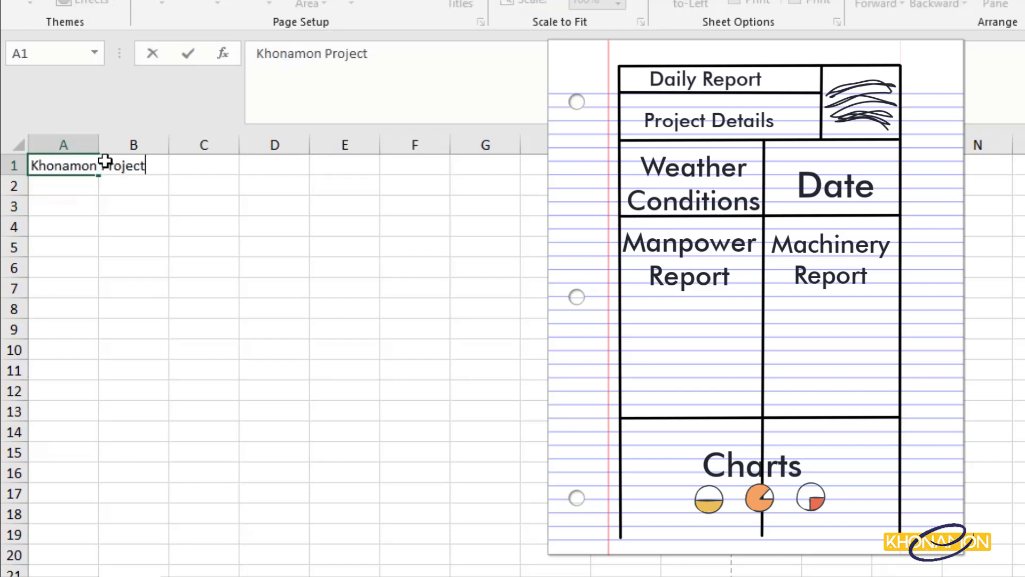
key(Return)
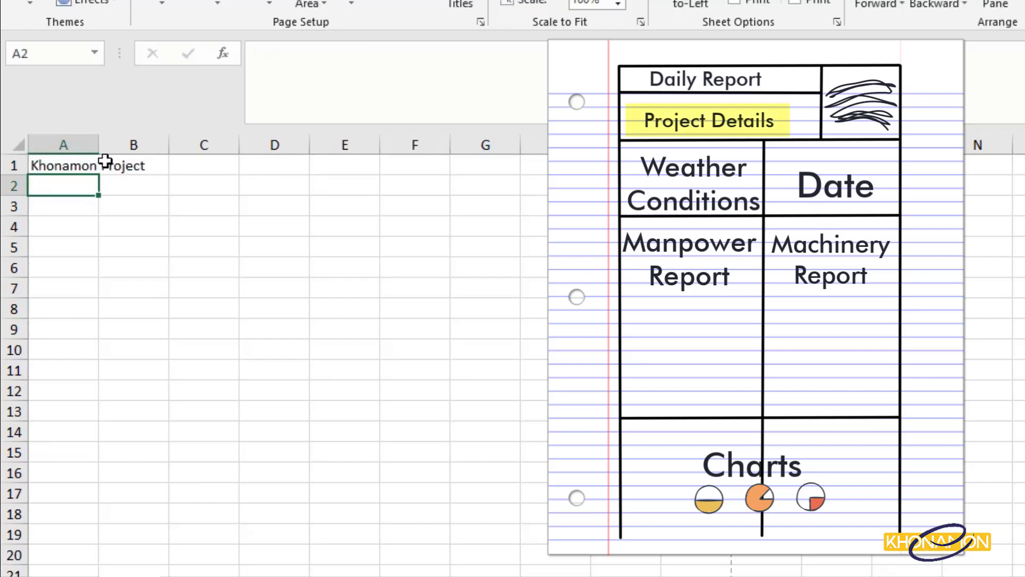
Enter the project detail labels "Employer", "Contractor" and "Subcontractor" in cells A2 to A4
text(Employer)
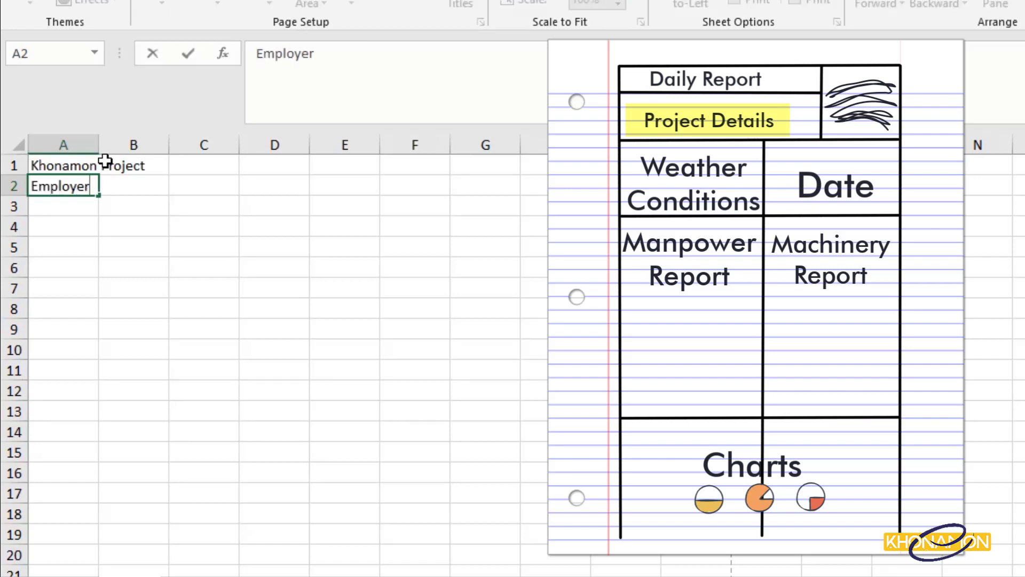
key(Return)
text(Contractor)
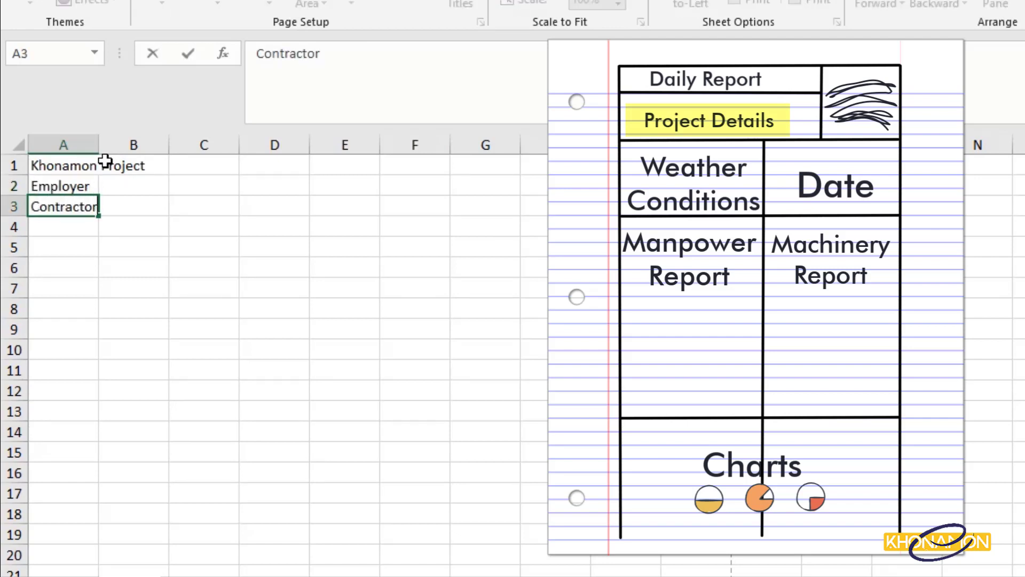
key(Return)
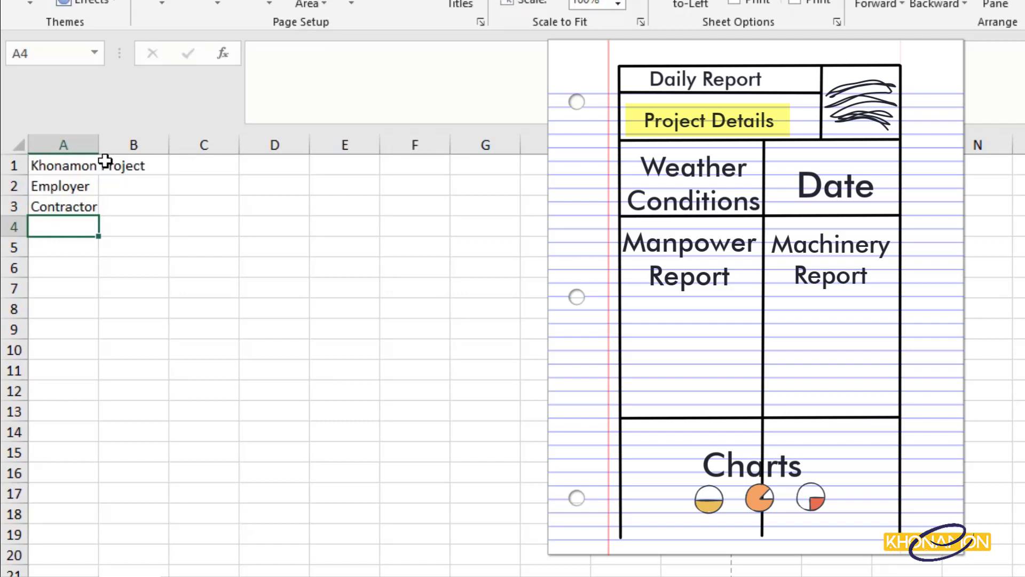
text(Subcontrac)
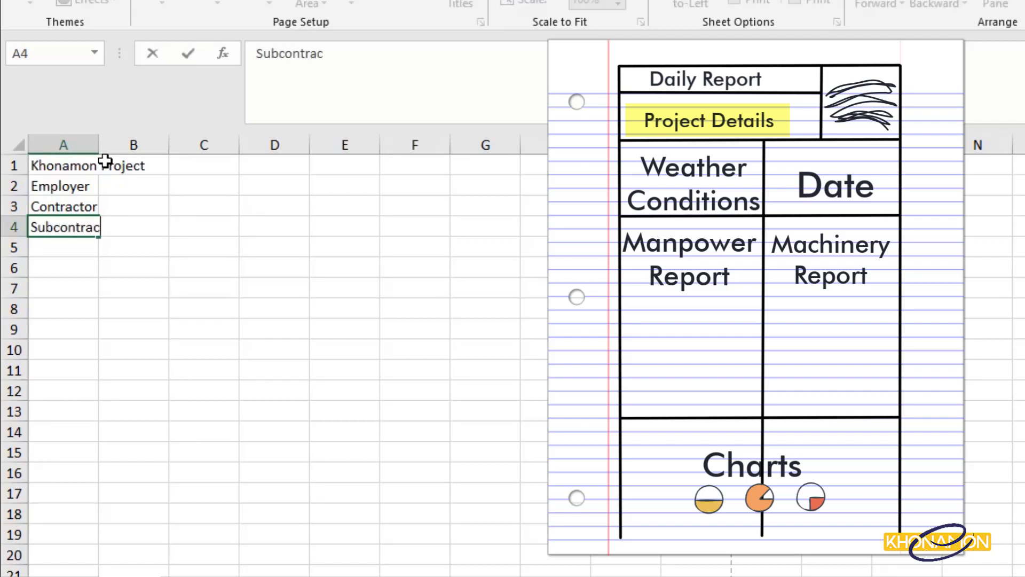
text(tor)
key(Return)
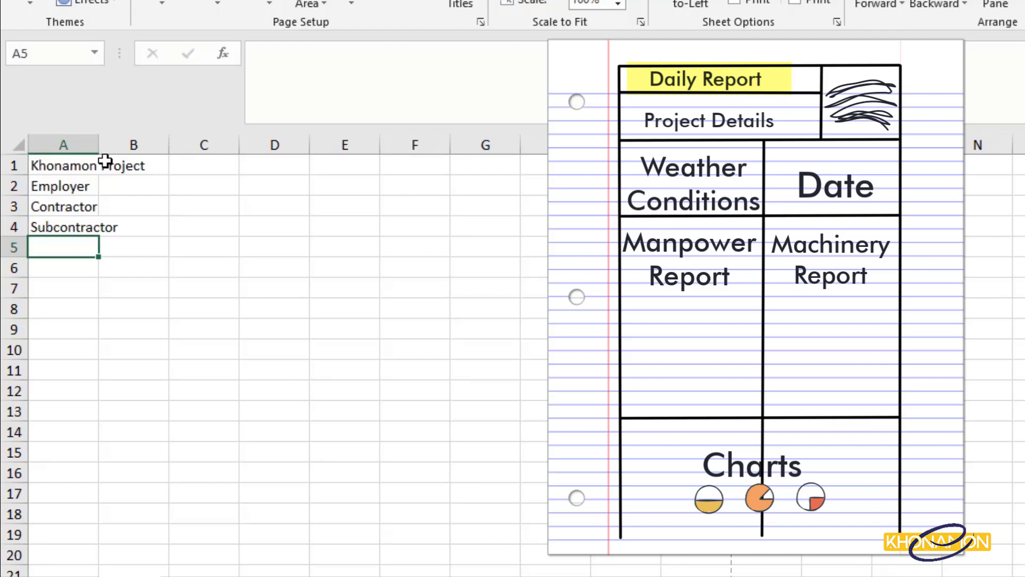
Insert a new row above the Employer row and enter "Daily Report" in its cell A2
click(12, 186)
right_click(12, 186)
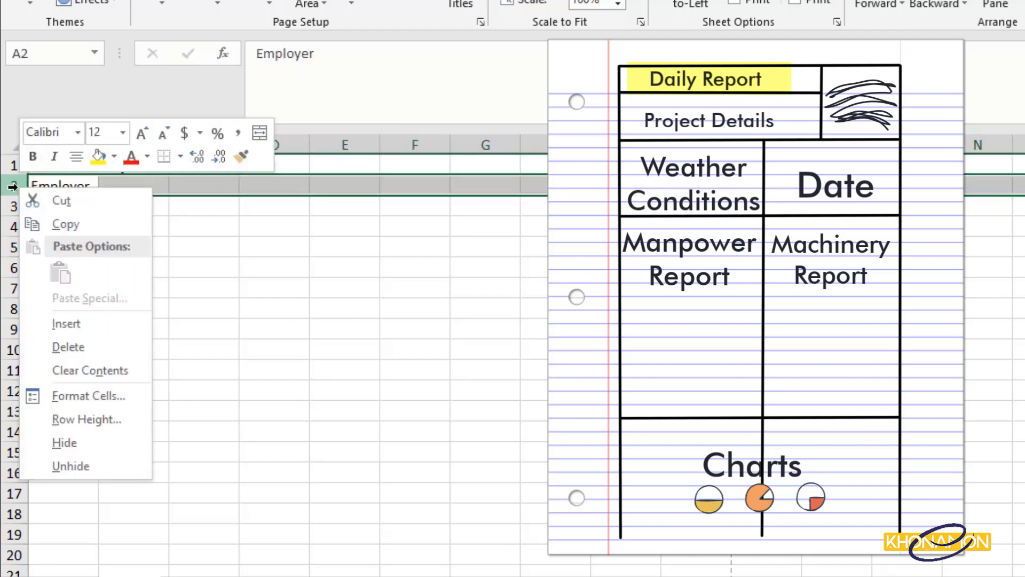
click(64, 326)
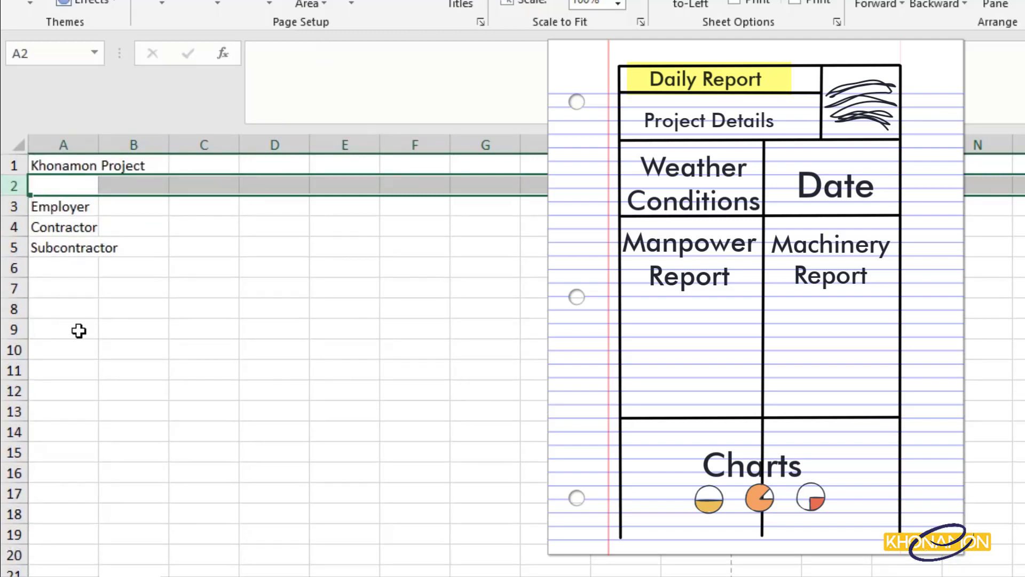
click(74, 183)
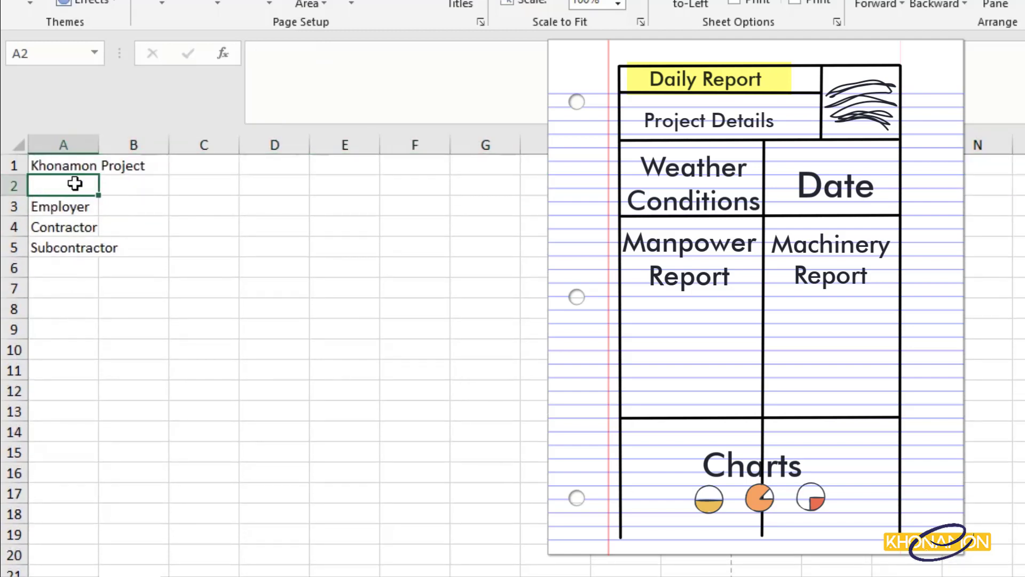
text(Da)
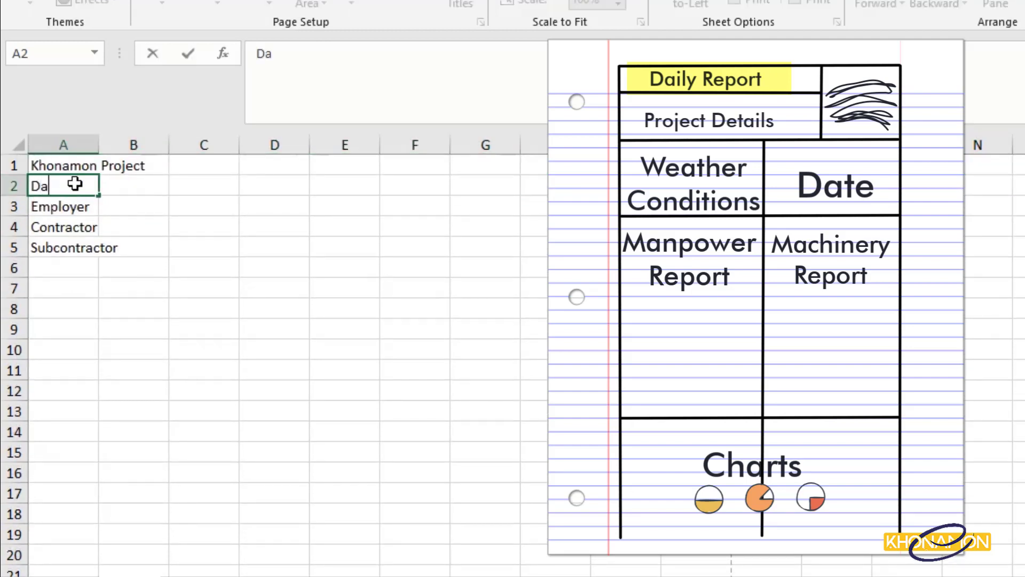
text(ily Report)
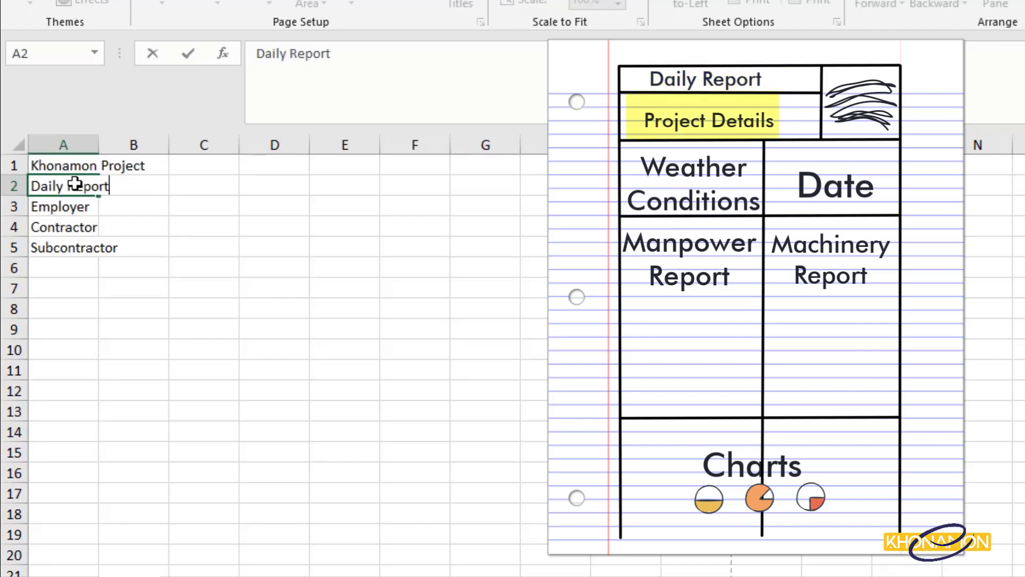
key(Return)
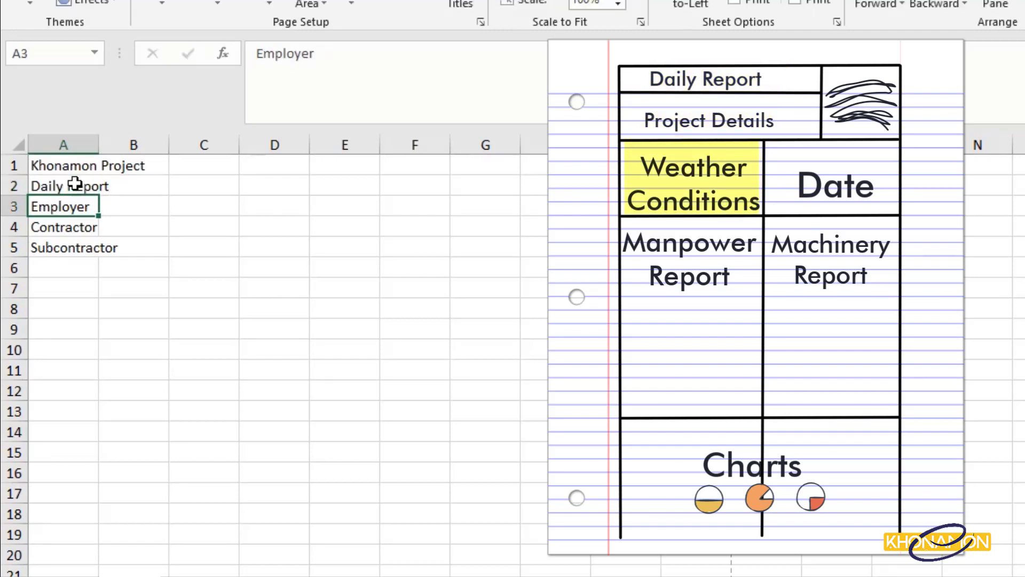
Enter the label "Weather Conditions" in cell A6, below Subcontractor
key(Down)
key(Down)
key(Down)
text(Weat)
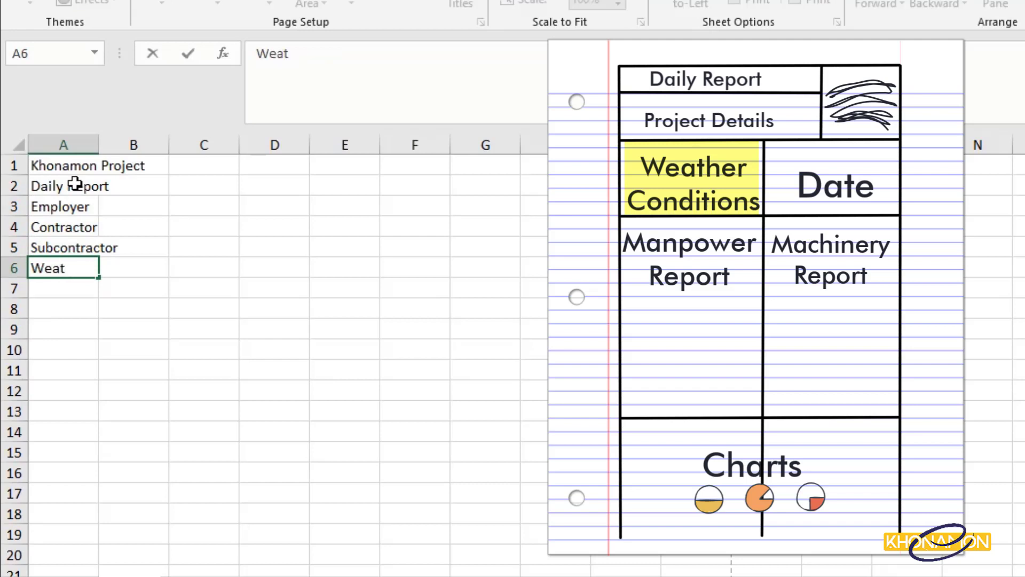
text(her Conditions)
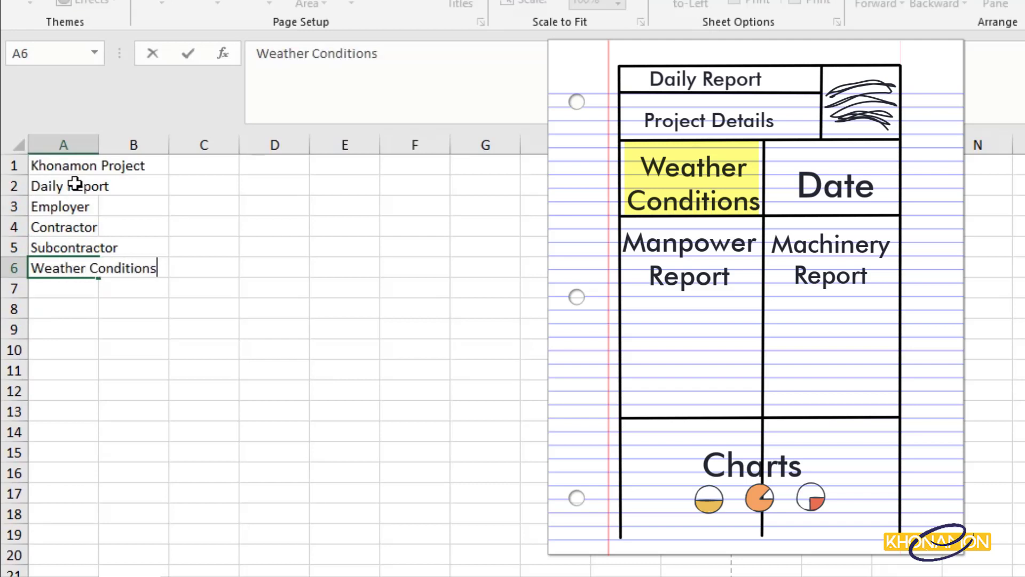
key(Return)
Enter the weather options "Sunny" in B6 and "Cloudy" in D6, leaving one cell empty between them
key(Up)
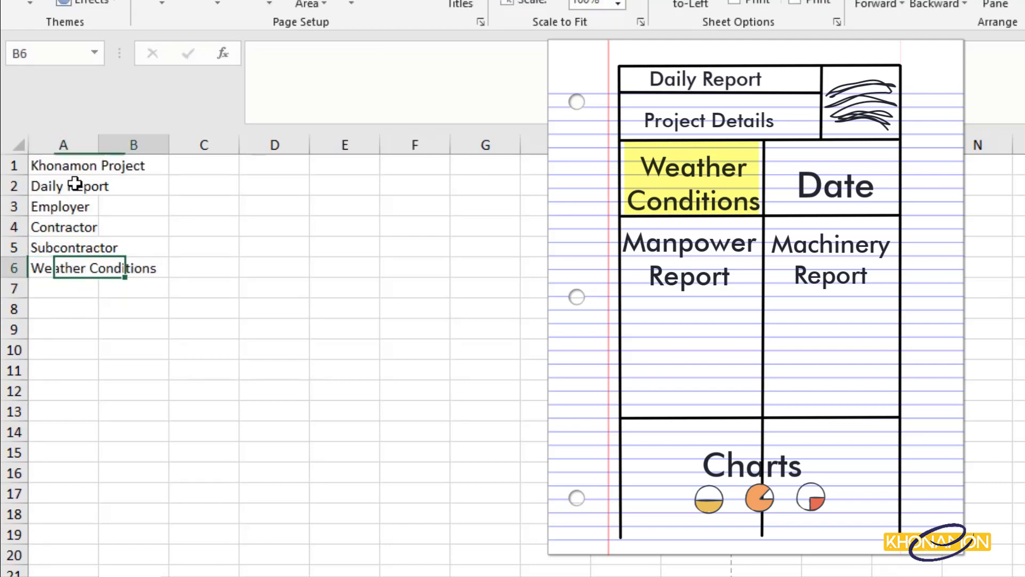
key(Right)
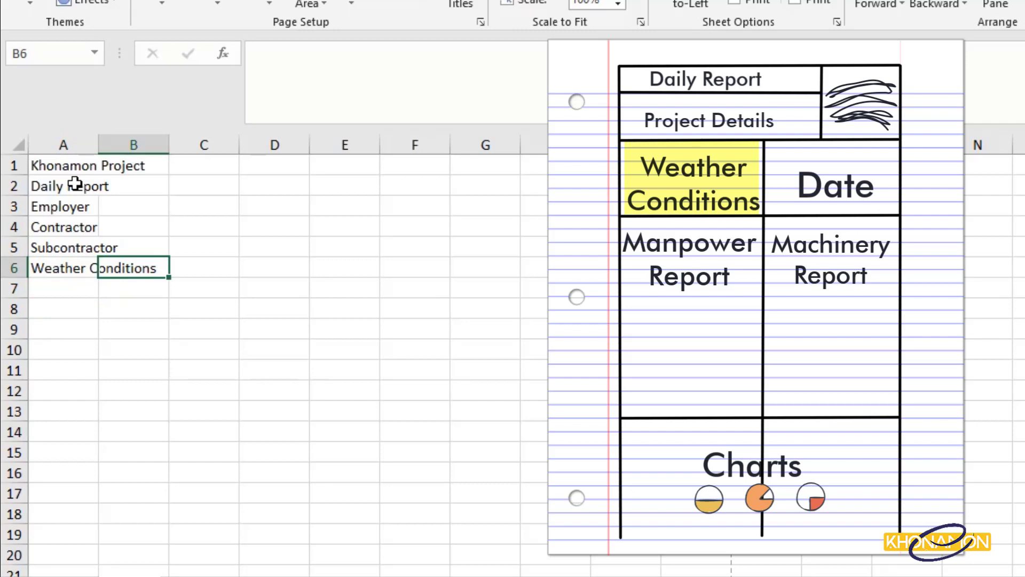
text(Sunny)
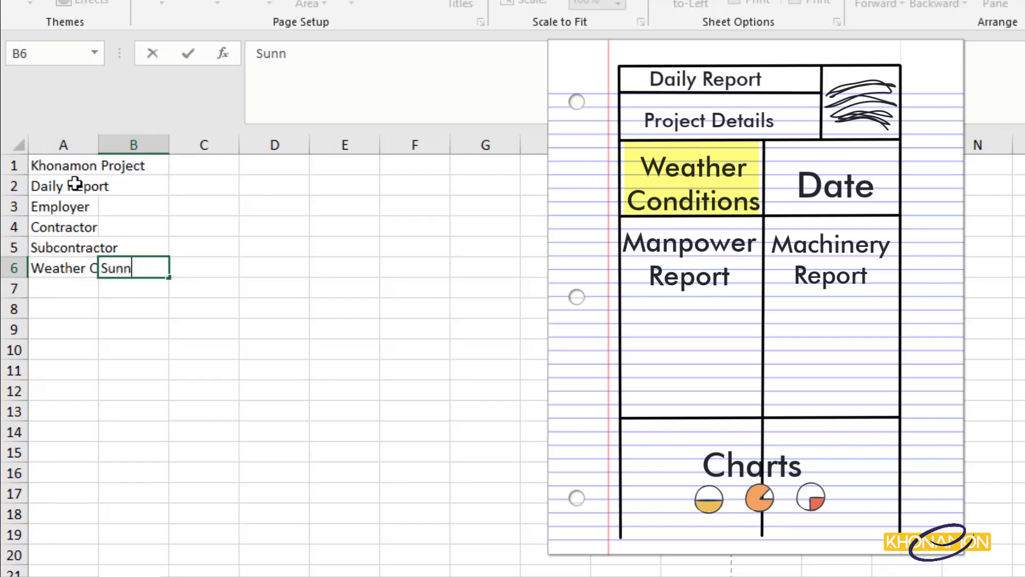
key(Tab)
key(Right)
text(Cloudy)
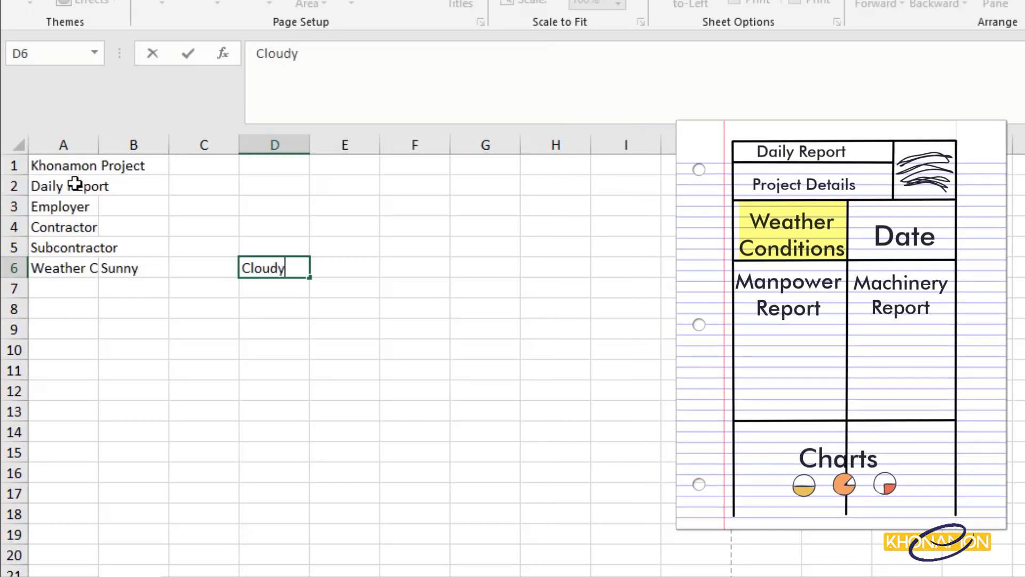
key(Tab)
Continue the weather row with "Snowy" in F6 and "Windy" in H6
key(Right)
text(Snowy)
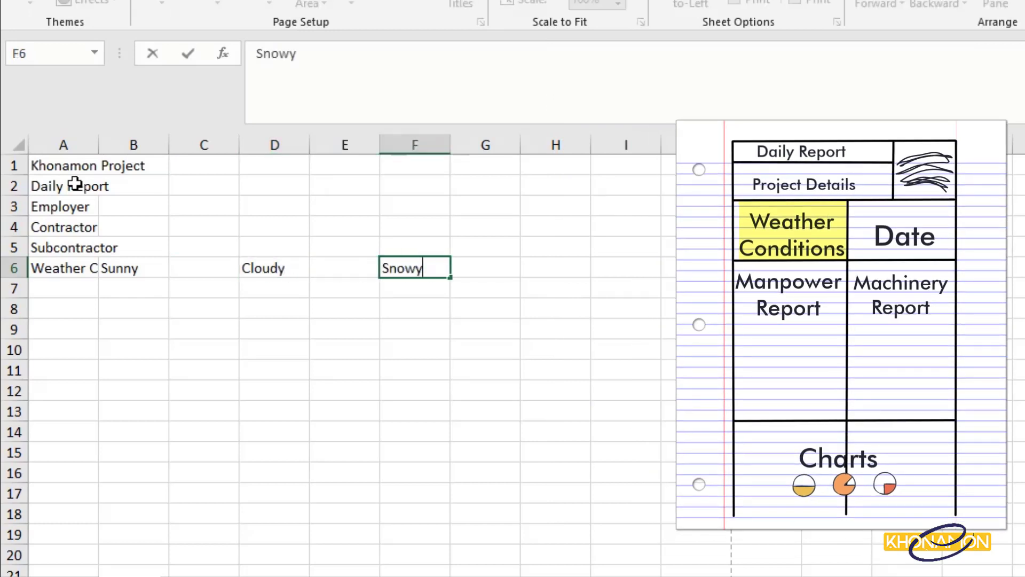
key(Tab)
key(Right)
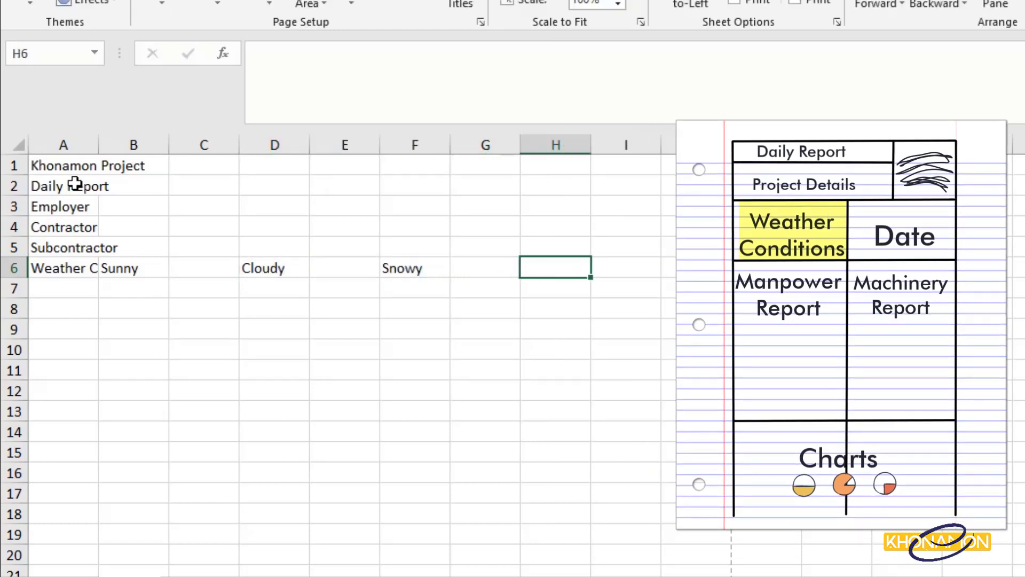
text(Windy)
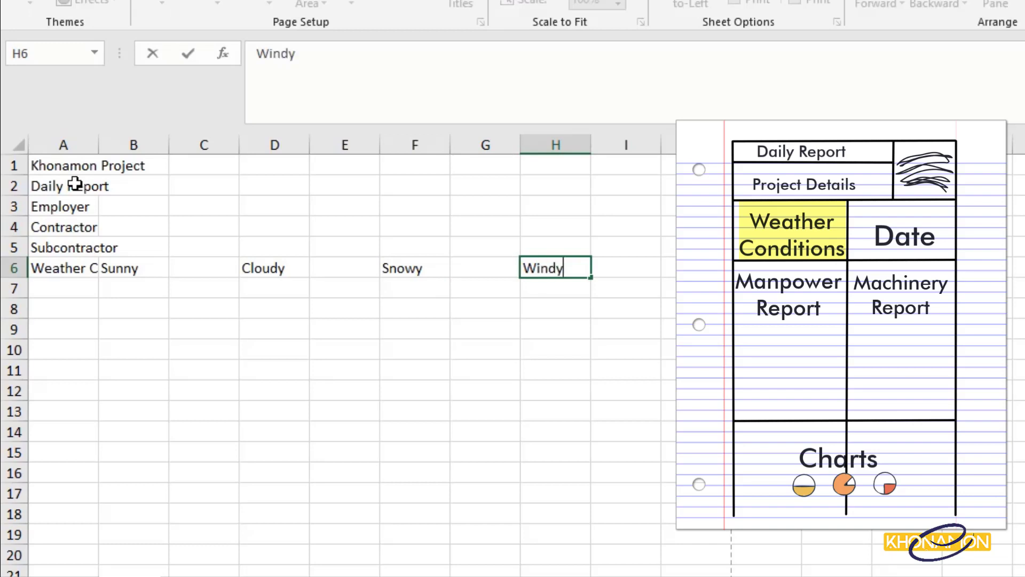
key(Tab)
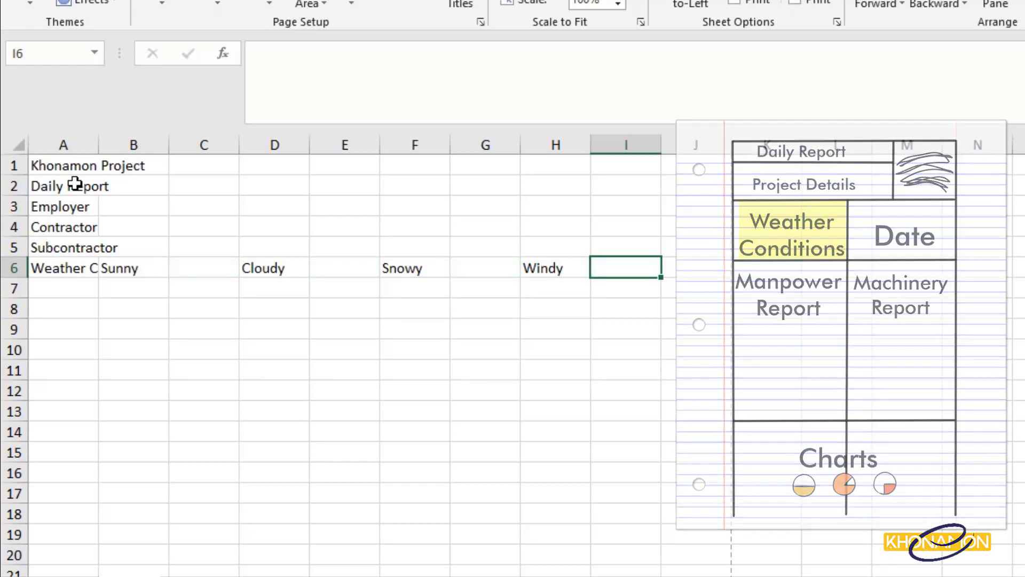
Enter the label "Temprature" in cell J6 of the weather row
key(Right)
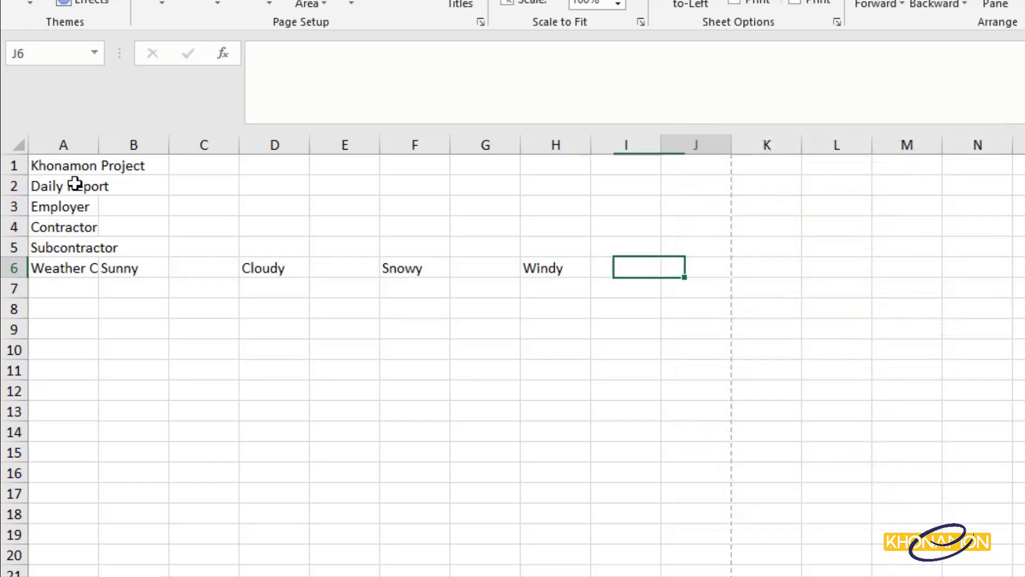
text(Temprature)
key(Right)
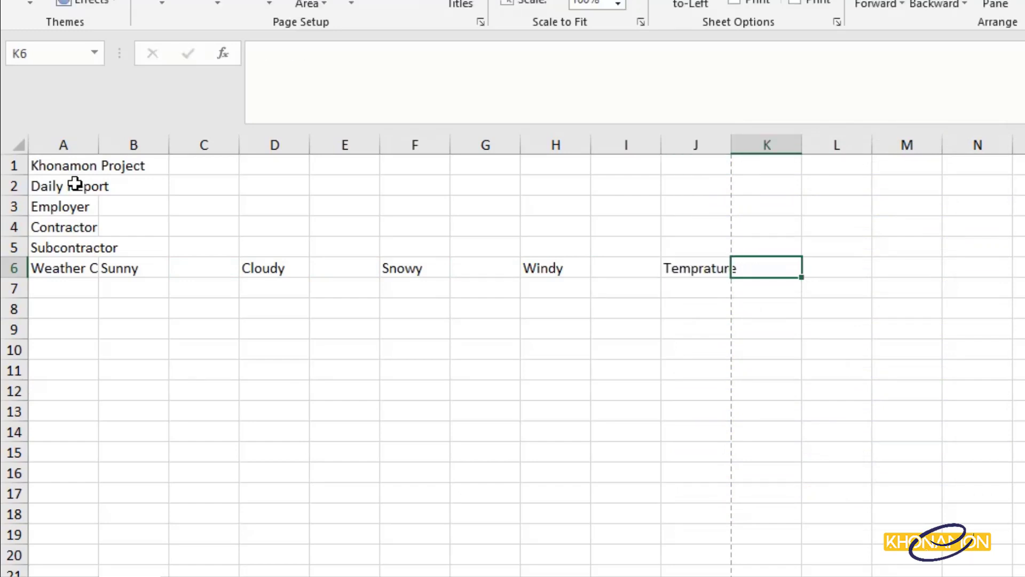
Enter the temperature labels "Min" in K6 and "Max" in M6, leaving one cell empty between them
text(Min)
key(Right)
key(Right)
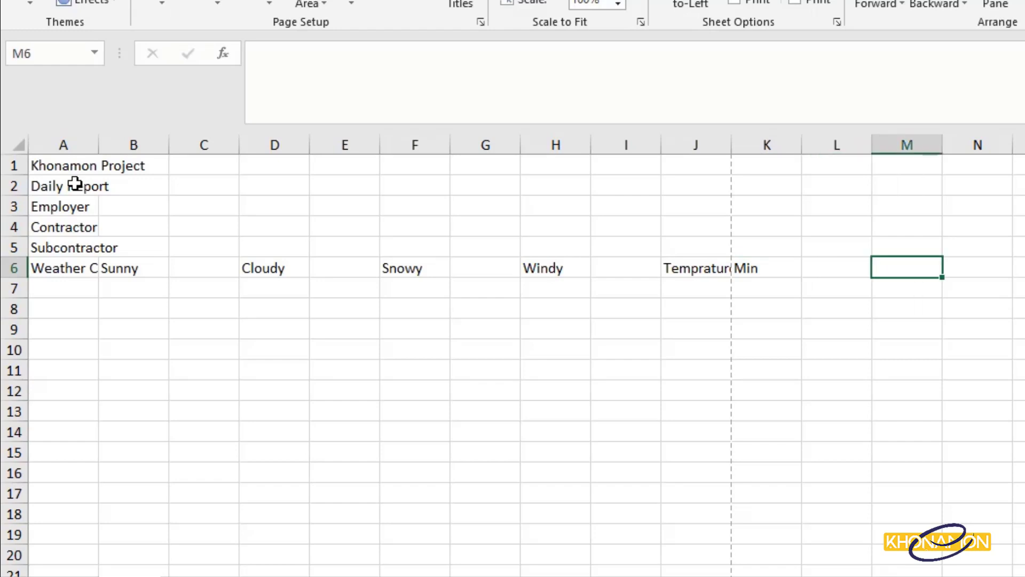
text(Max)
key(Return)
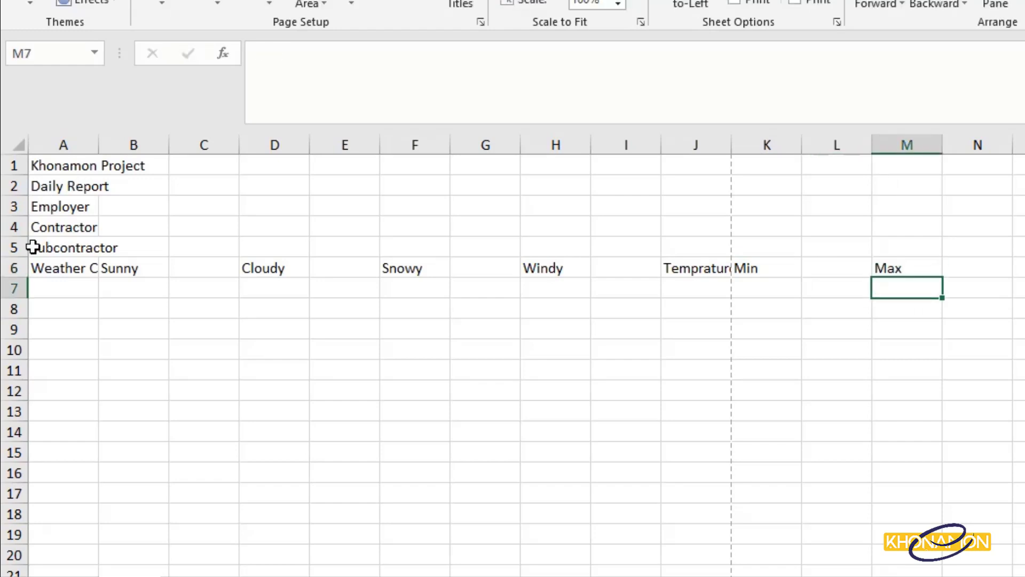
click(46, 290)
text(orking Shifts)
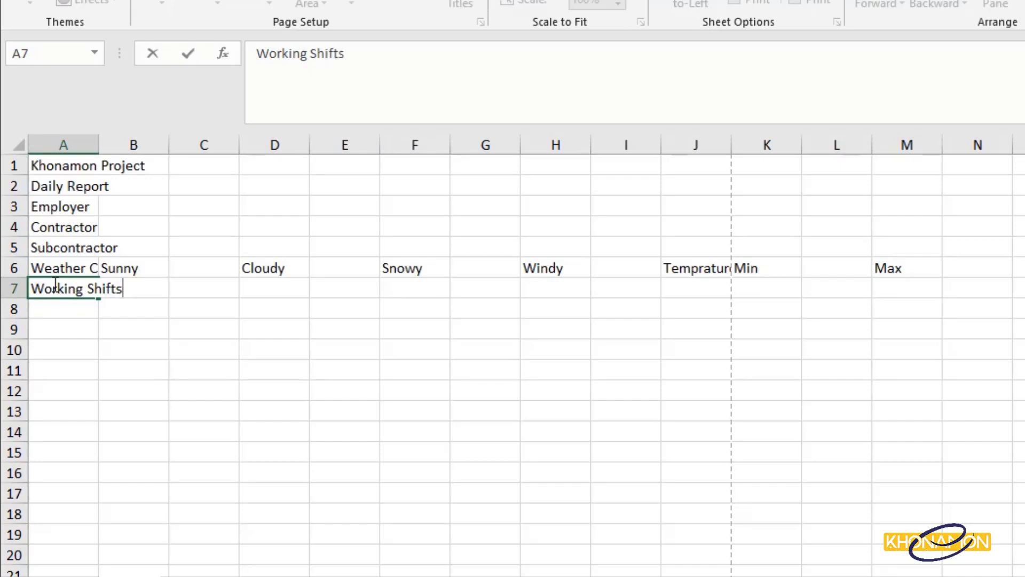
key(BackSpace)
key(BackSpace)
key(BackSpace)
key(BackSpace)
key(BackSpace)
key(BackSpace)
key(BackSpace)
key(BackSpace)
key(BackSpace)
key(BackSpace)
key(BackSpace)
key(BackSpace)
key(BackSpace)
key(BackSpace)
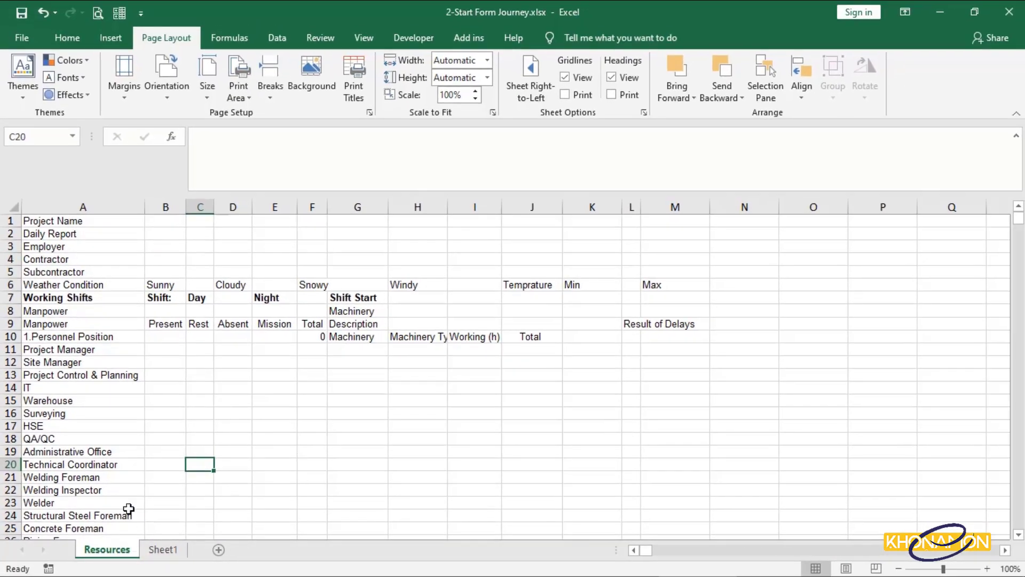
Copy the "Working Shifts" label from cell A7 of the Resources sheet and paste it with its formatting into A7 of Sheet1
click(140, 231)
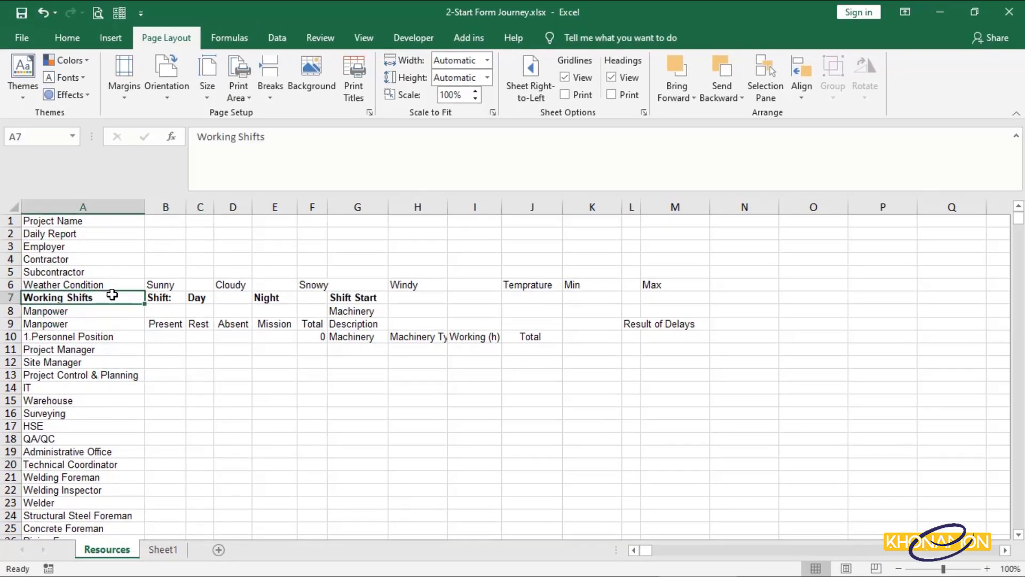
right_click(113, 298)
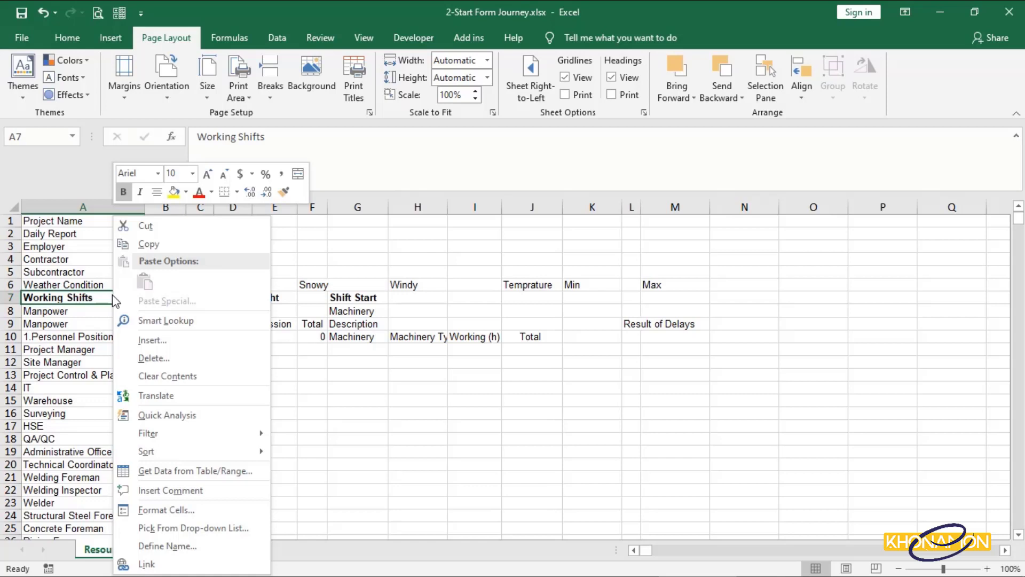
click(140, 245)
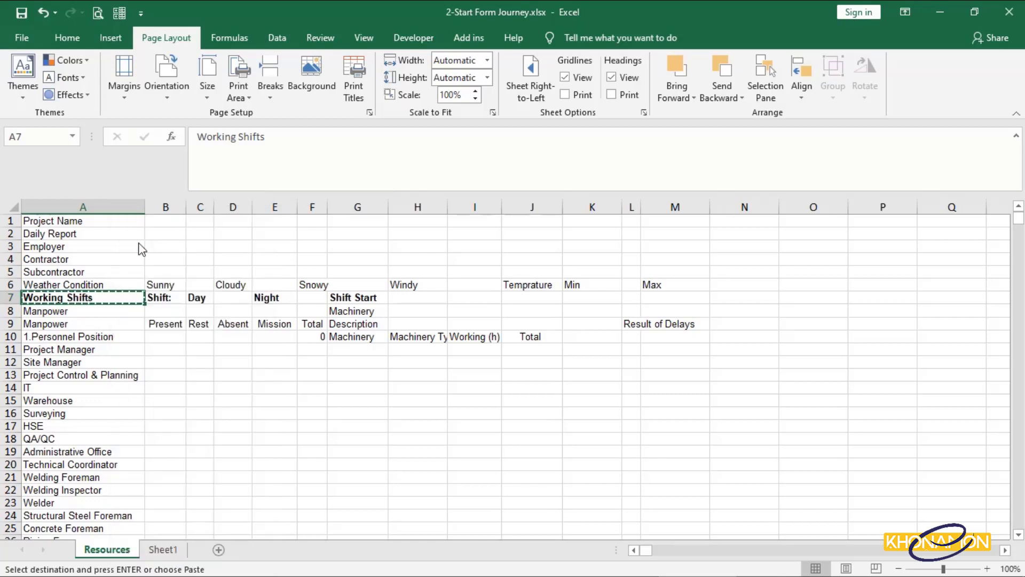
click(166, 550)
right_click(56, 315)
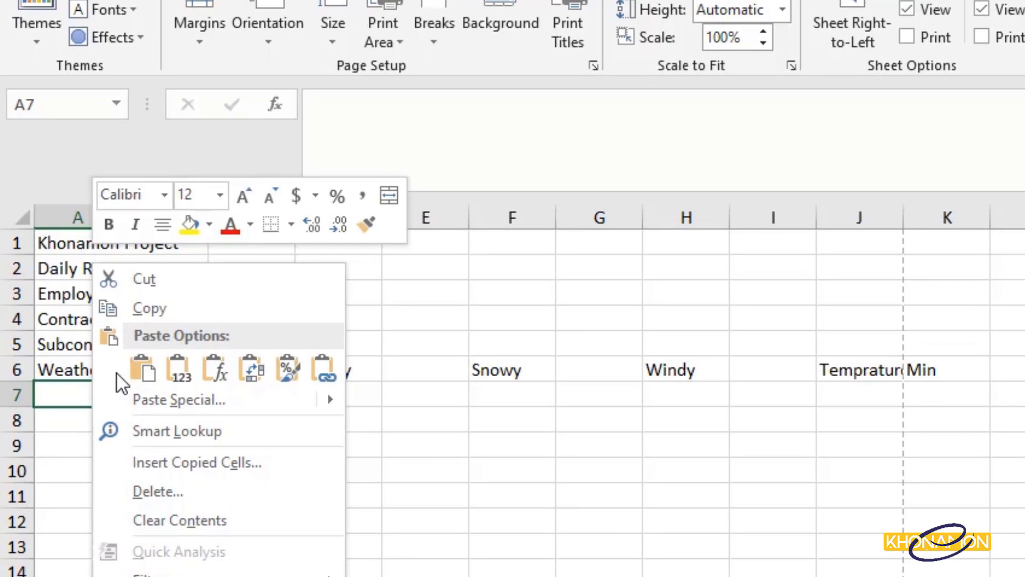
click(143, 370)
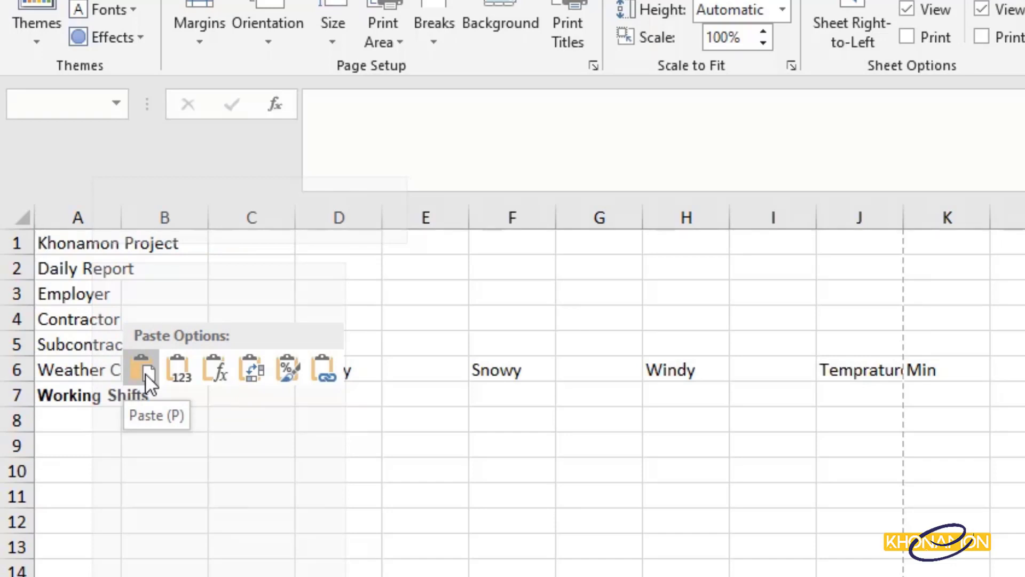
click(145, 373)
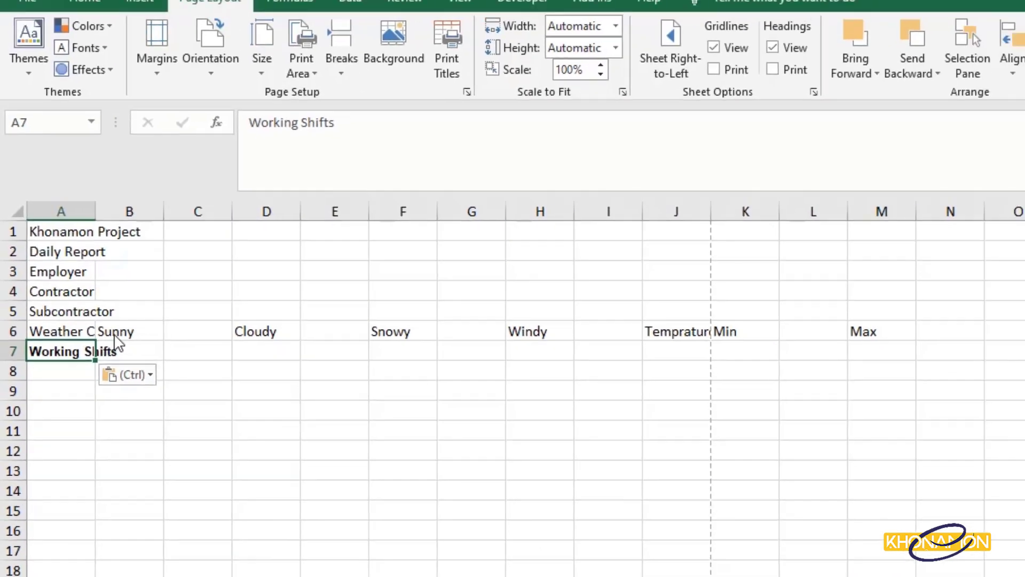
click(107, 550)
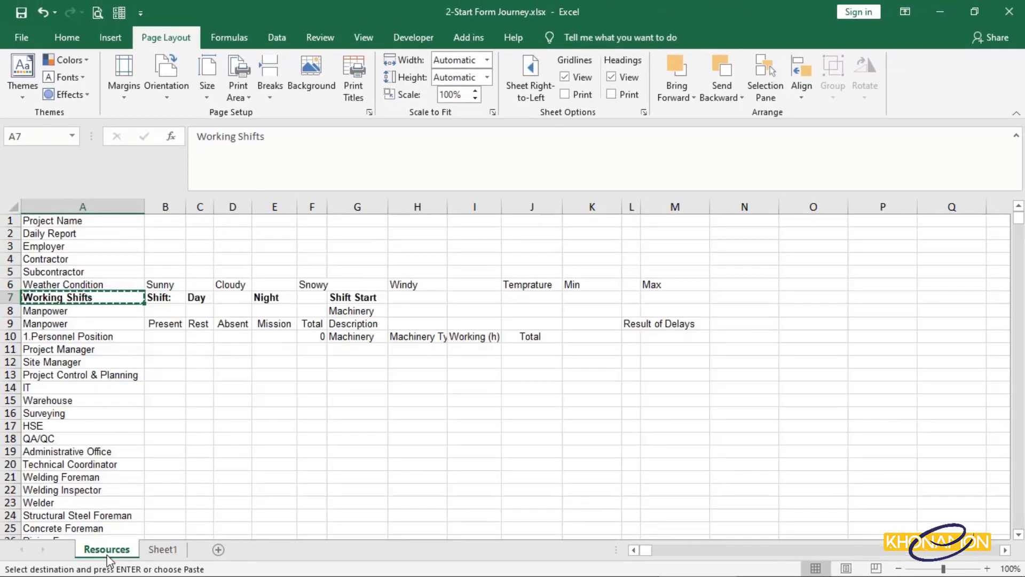
click(148, 552)
key(ctrl+v)
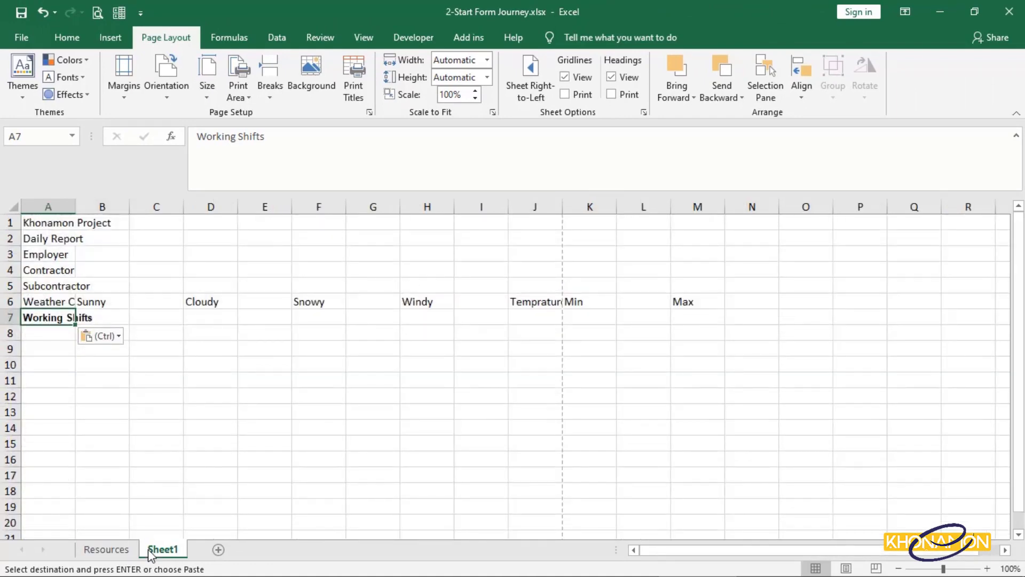
Copy the shift labels in B7:G7 of the Resources sheet and select cell B7 on Sheet1 as the destination
click(126, 550)
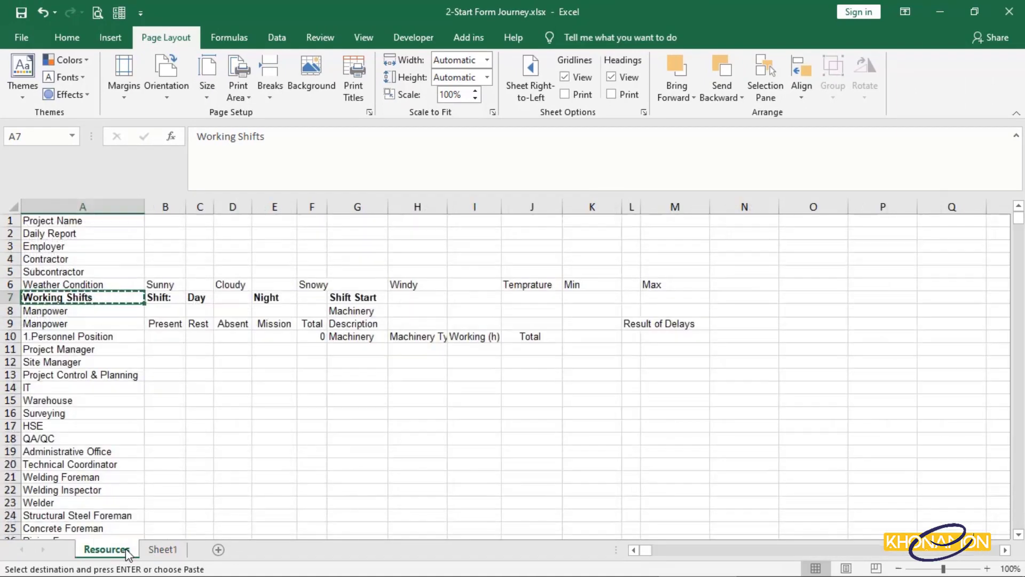
drag(158, 297, 346, 299)
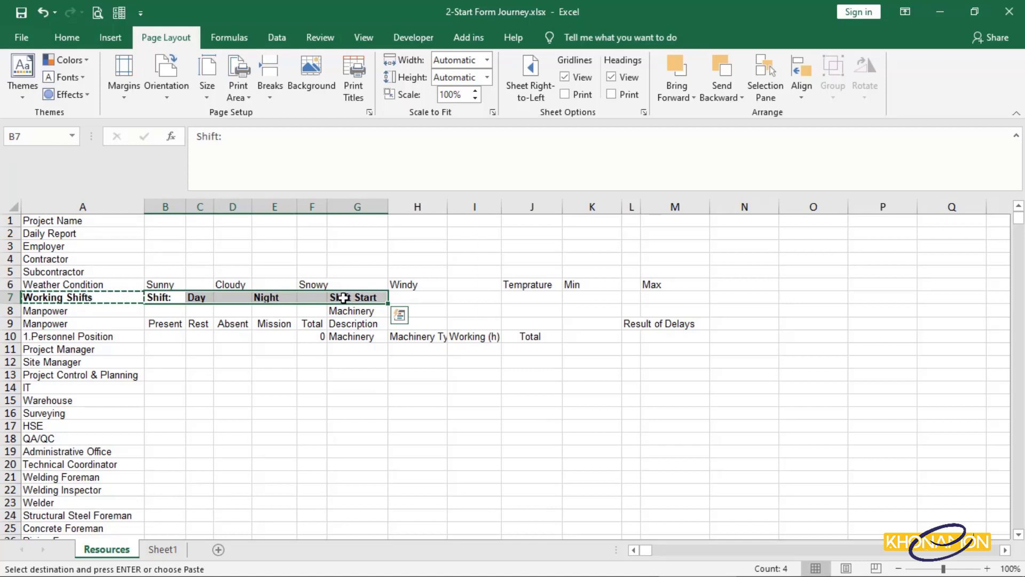
right_click(342, 298)
key(Escape)
key(ctrl+c)
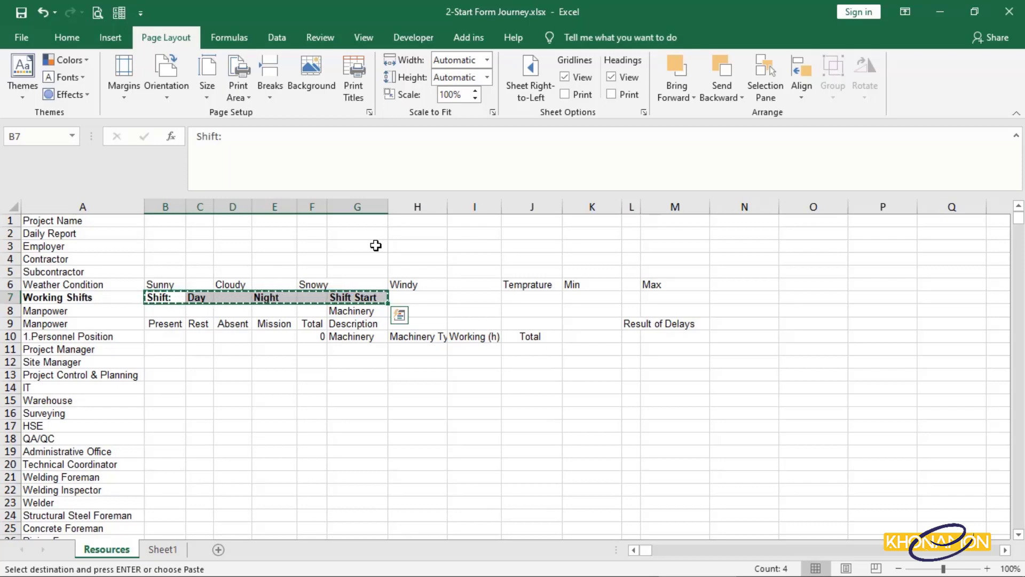
click(184, 550)
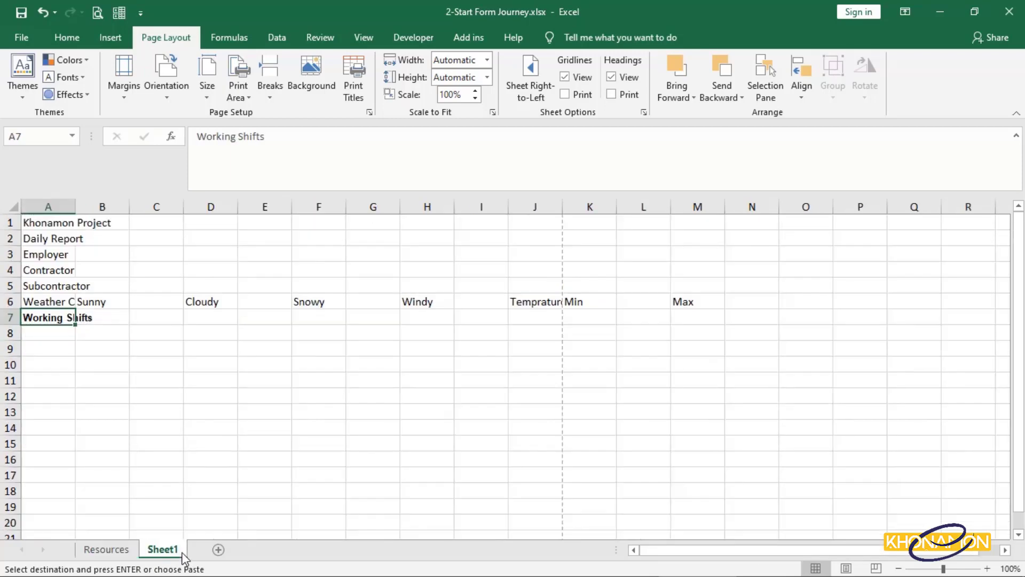
click(113, 321)
Try pasting the copied shift labels into row 7 from B7 as values only, and undo the paste
right_click(115, 324)
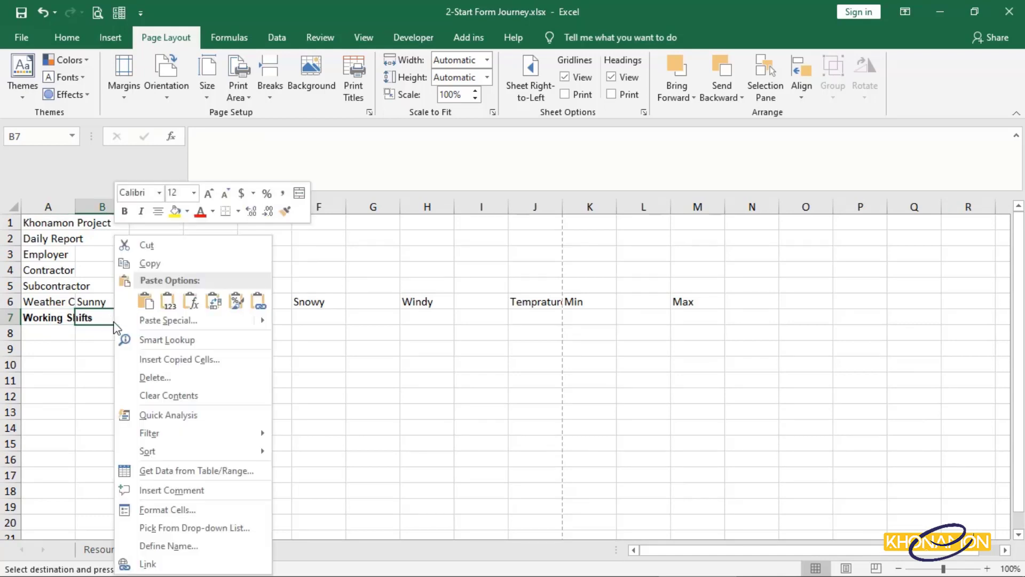
click(168, 303)
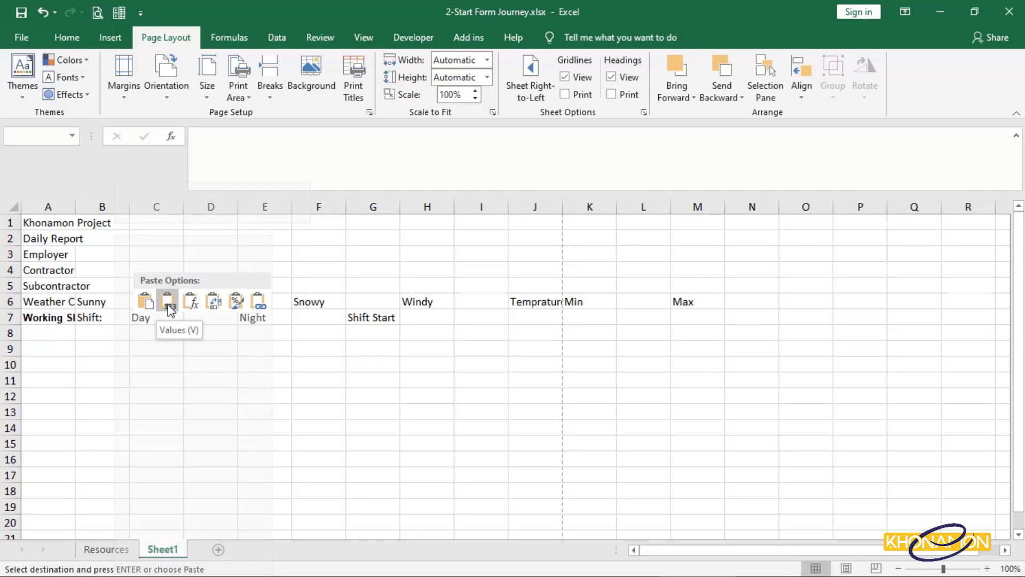
click(168, 304)
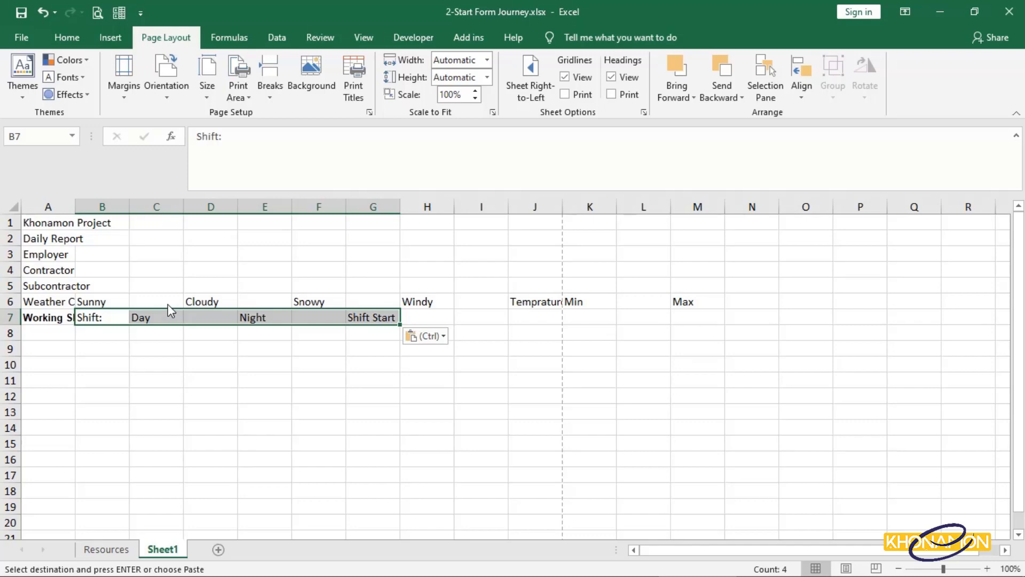
key(ctrl+z)
Open the paste options for the copied shift labels at cell B7 of Sheet1
right_click(113, 323)
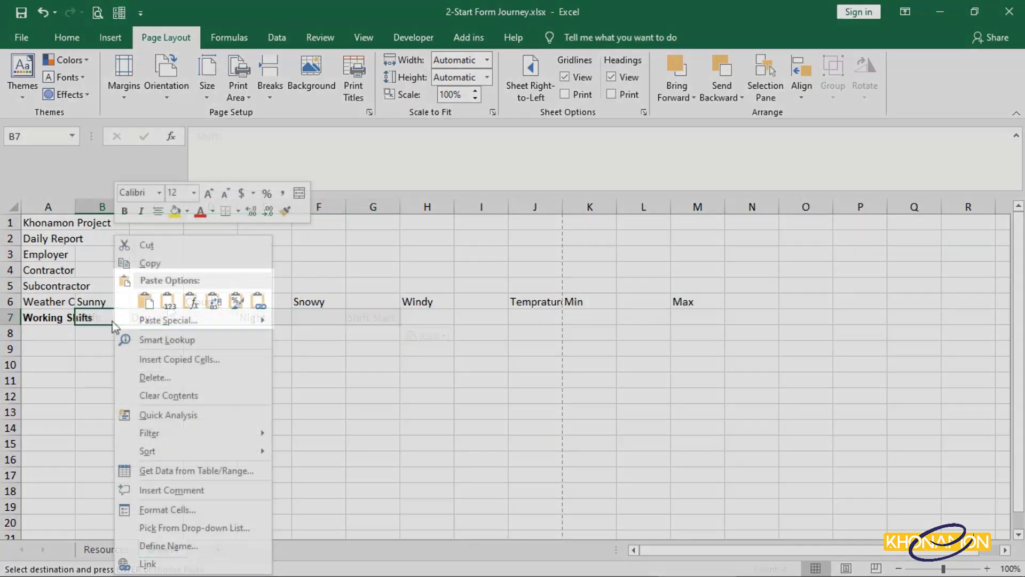